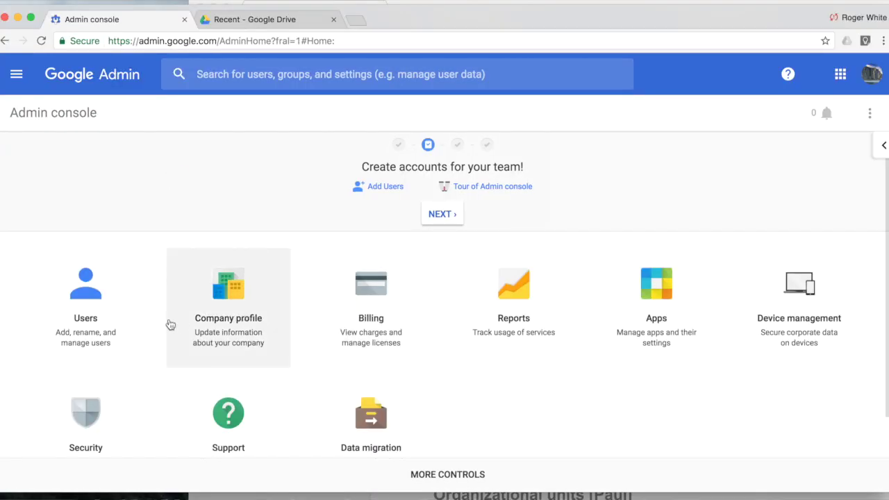
Open the Users list and keep it filtered to Active users.
left_click(97, 300)
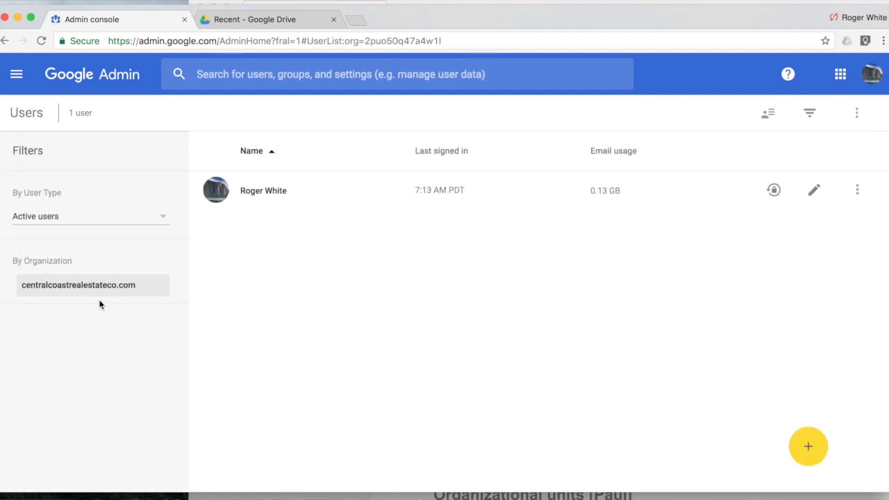
left_click(152, 221)
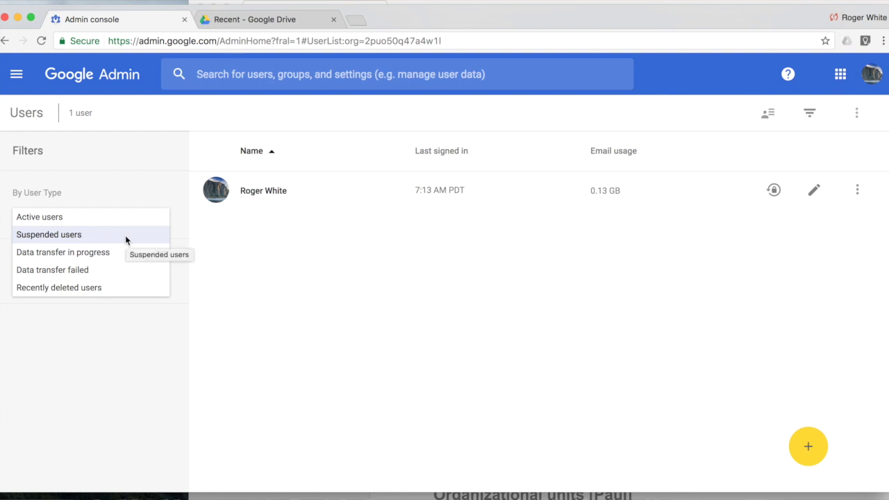
left_click(38, 219)
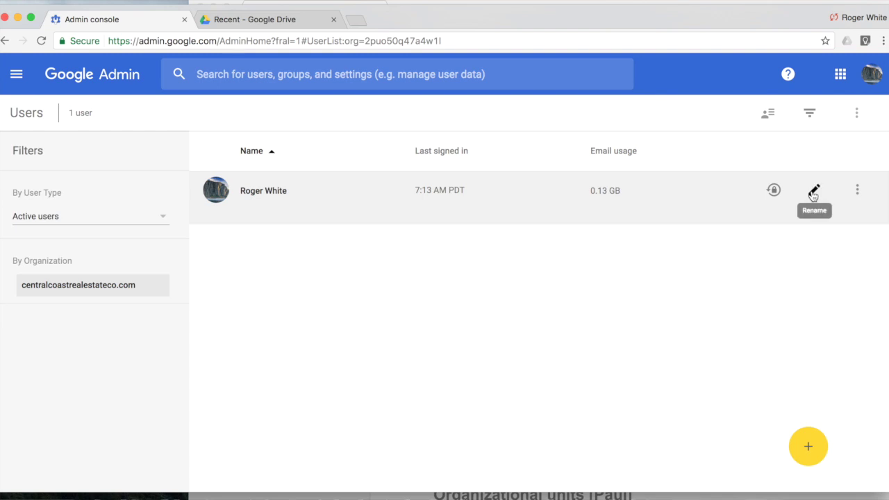
mouse_move(806, 445)
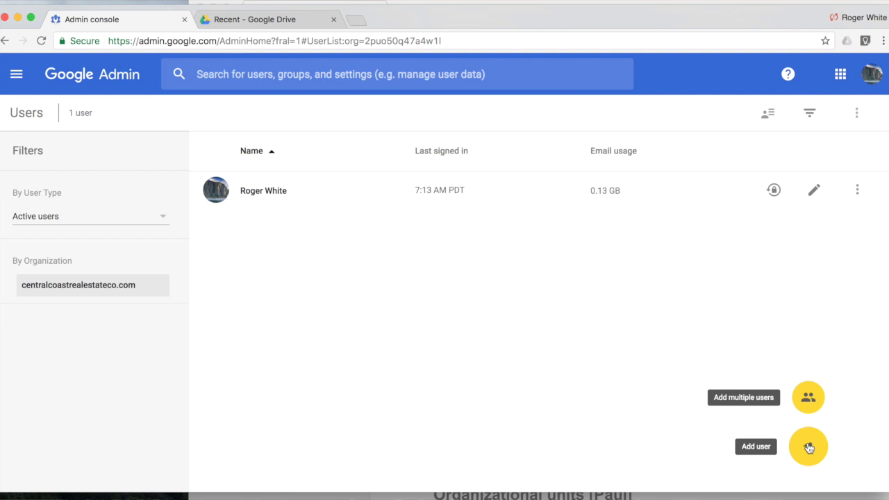
Start adding a single user and enter the employee's first and last name.
left_click(809, 452)
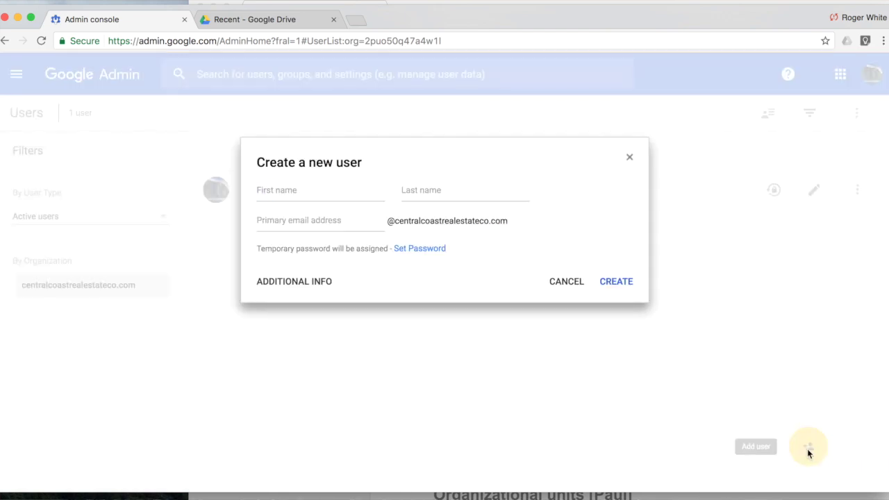
left_click(296, 186)
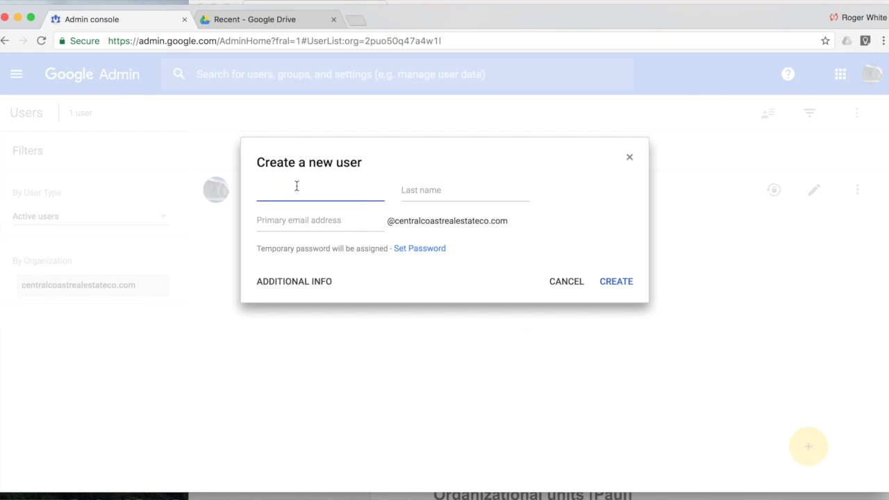
key("Tab")
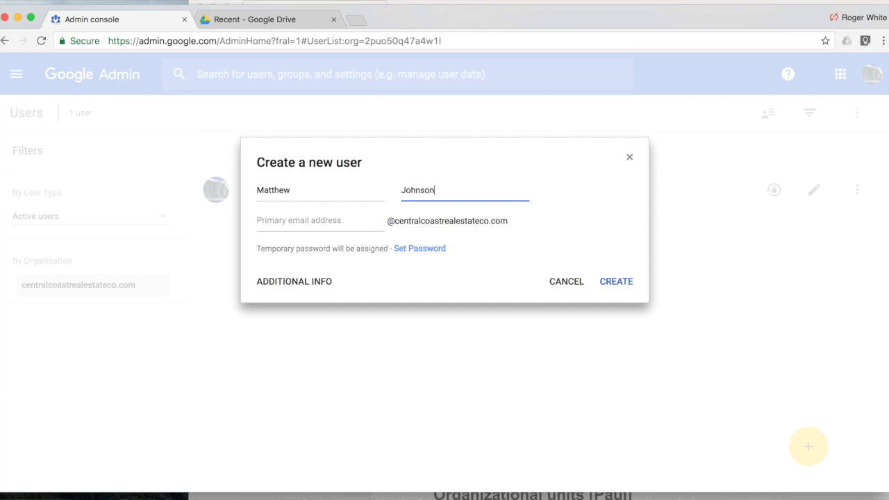
Enter the username, choose to set the password manually, and show the additional contact info.
key("Tab")
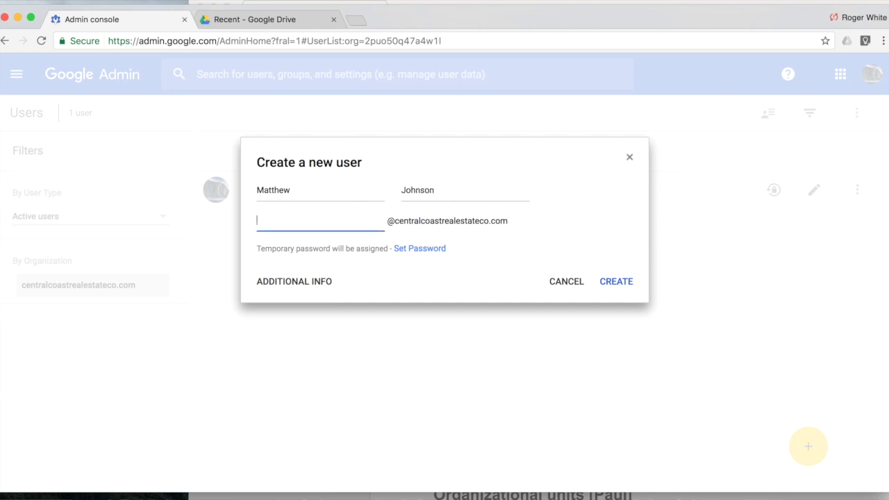
left_click(424, 251)
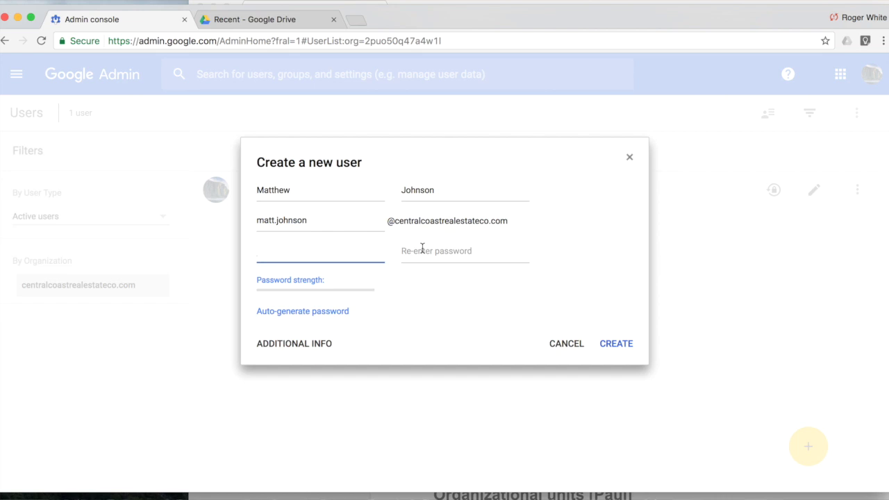
left_click(306, 345)
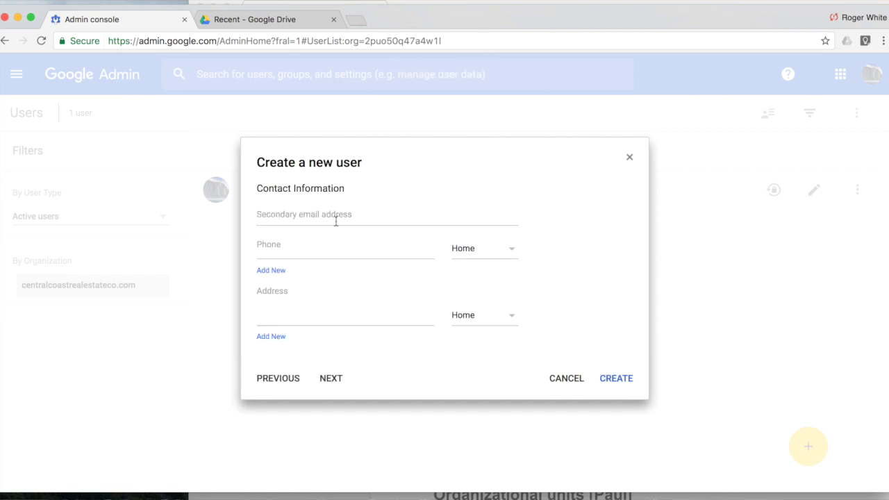
Skip to Employee Details, leave Cost center blank, and try creating the user without a password.
left_click(331, 379)
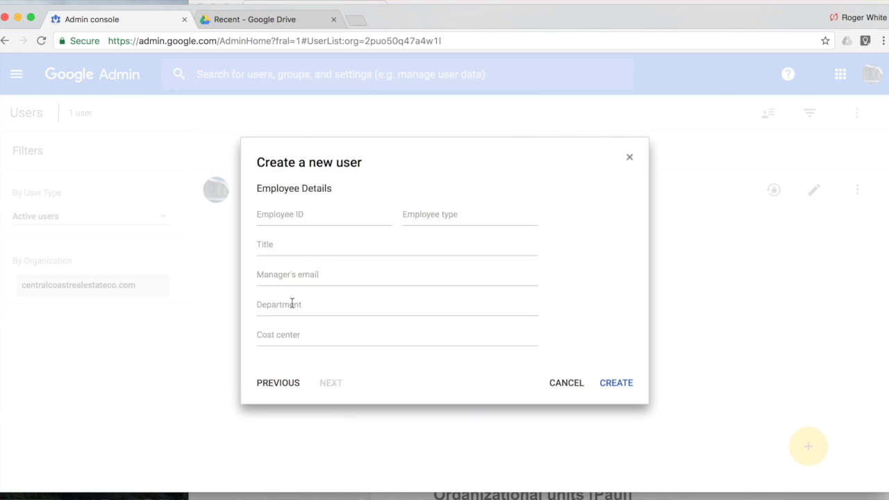
left_click(294, 328)
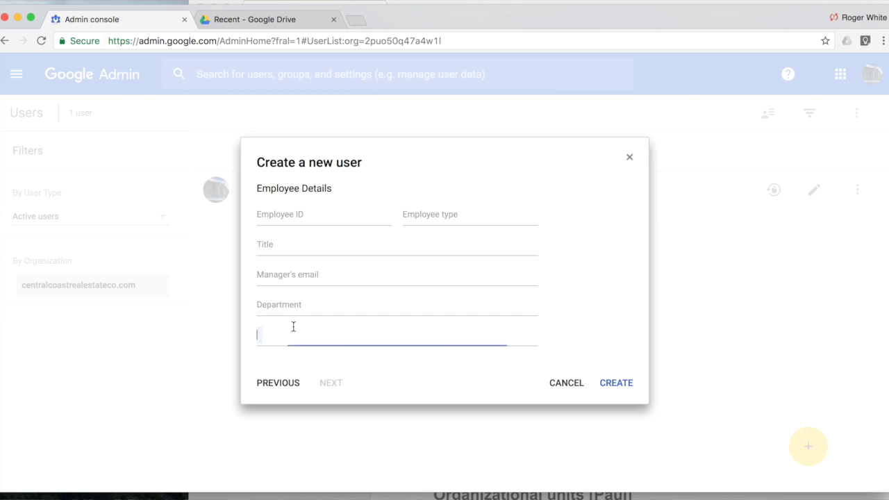
left_click(606, 318)
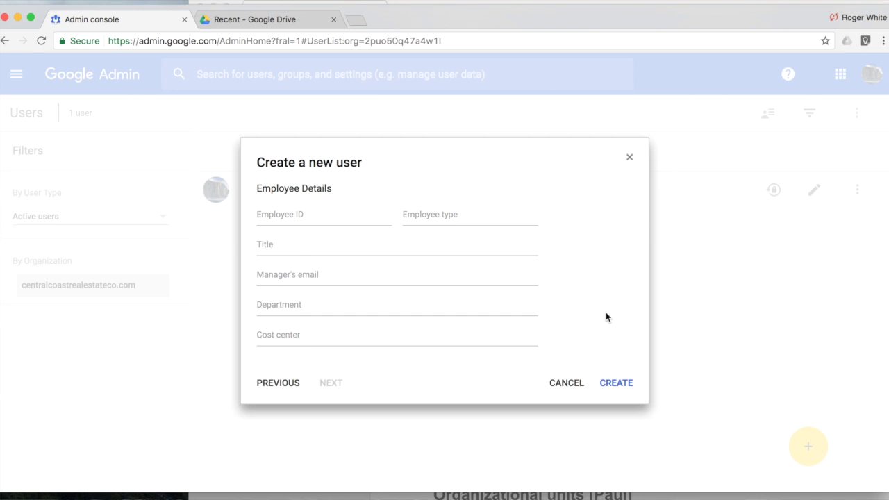
left_click(614, 386)
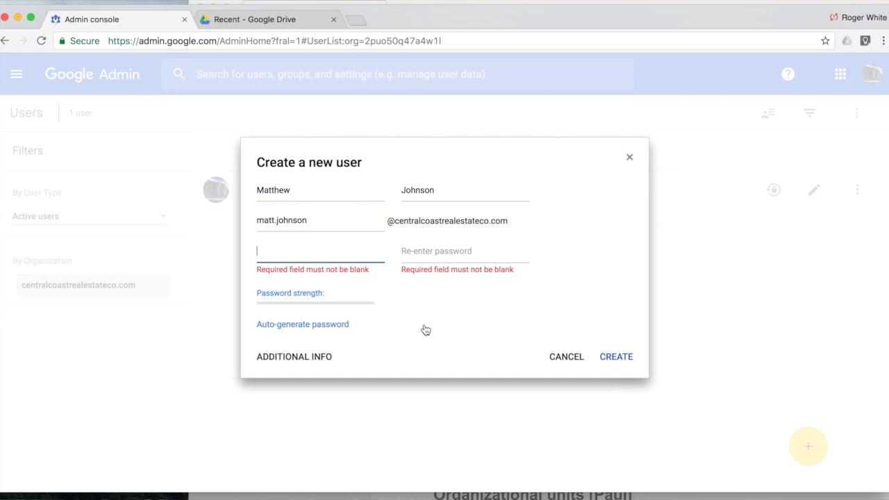
Enter and confirm a chosen password, then create the user account.
key("Tab")
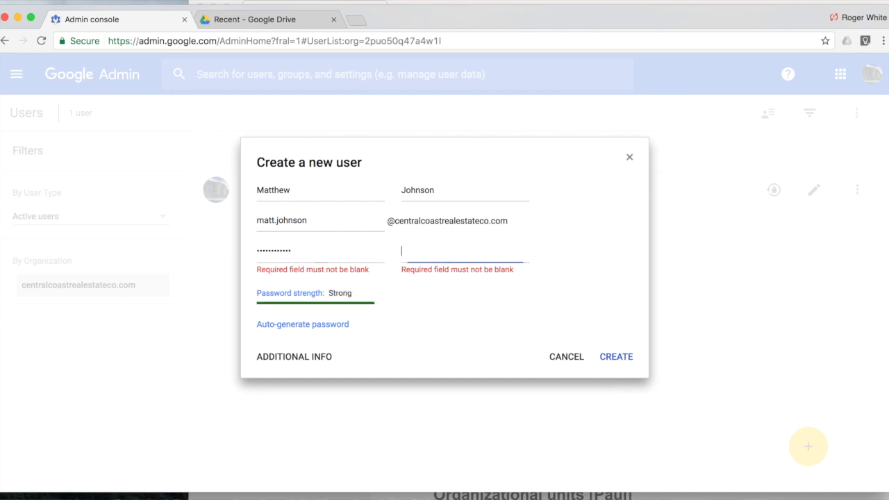
left_click(603, 355)
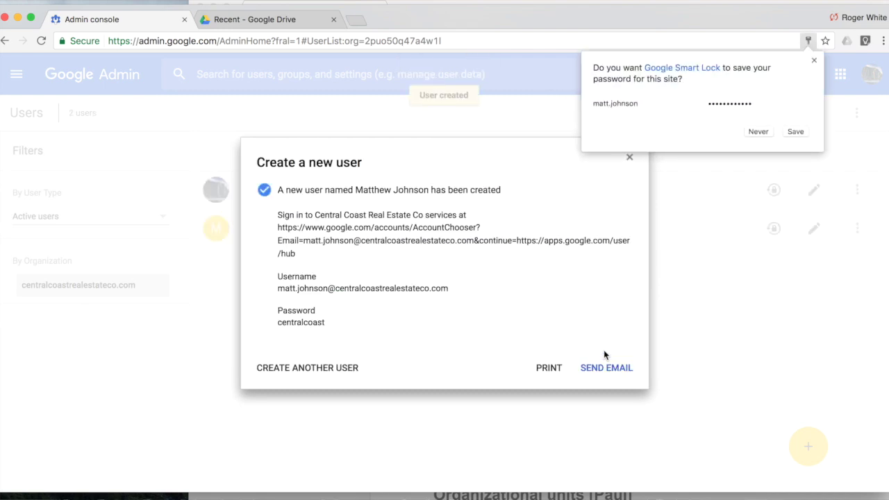
Decline the browser's save-password offer, highlight the sign-in details, and open Send email.
left_click(758, 131)
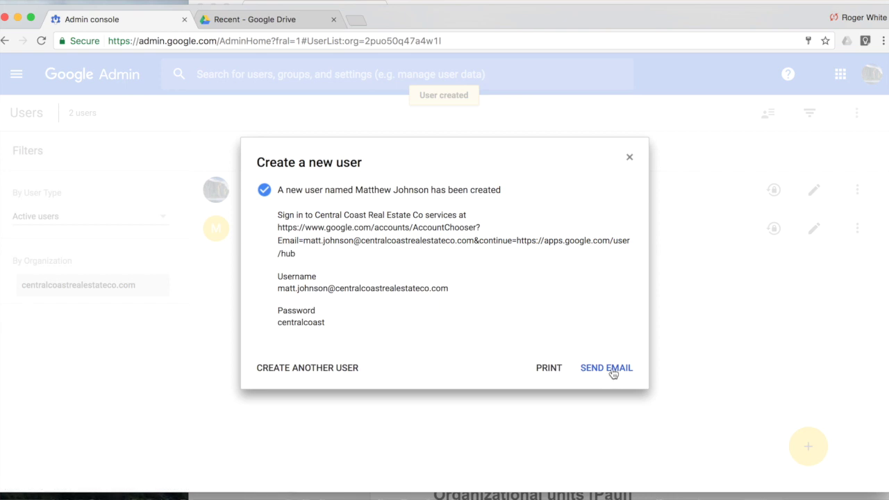
left_click_drag(364, 328, 256, 278)
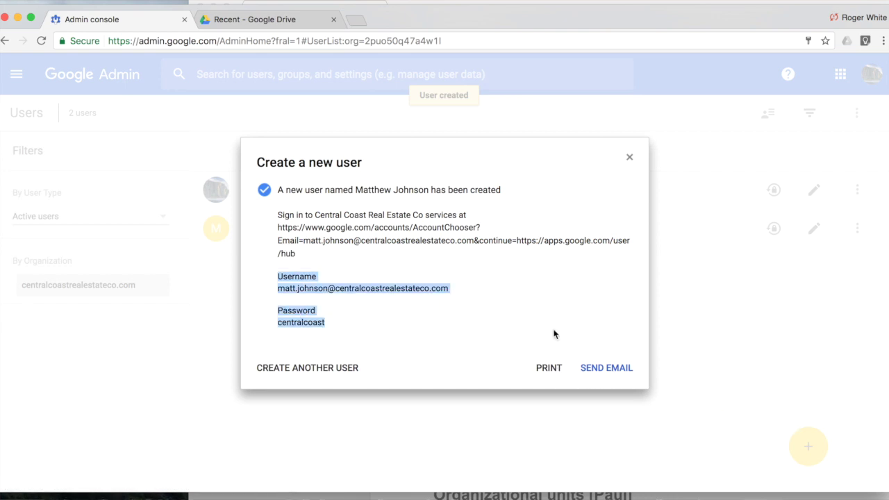
left_click(272, 252)
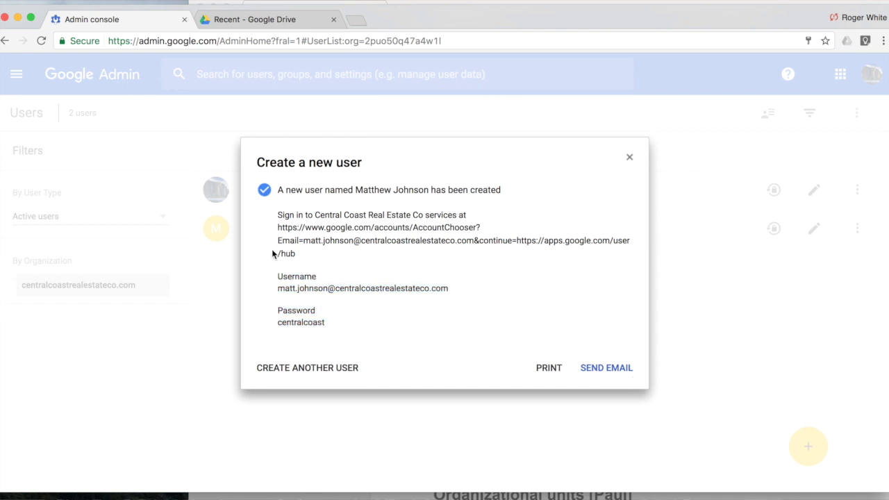
left_click_drag(298, 253, 277, 236)
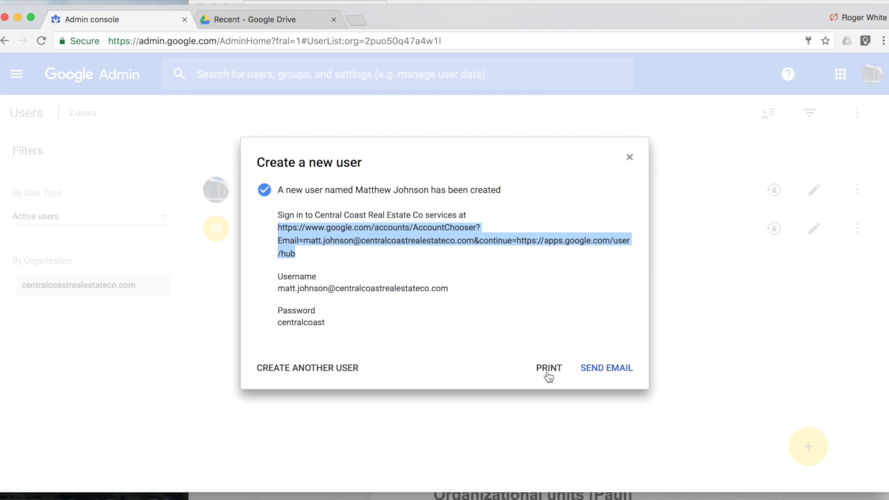
left_click(608, 369)
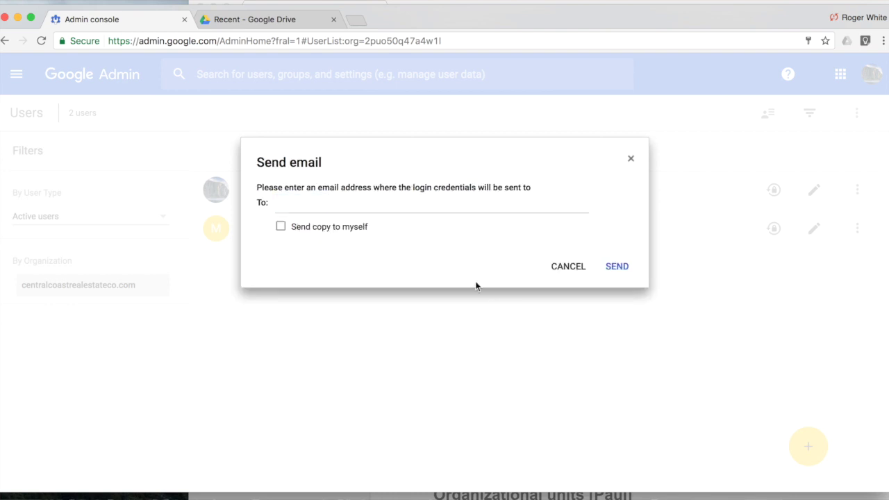
Email the login credentials to an outside address, with a copy sent to myself.
left_click(411, 209)
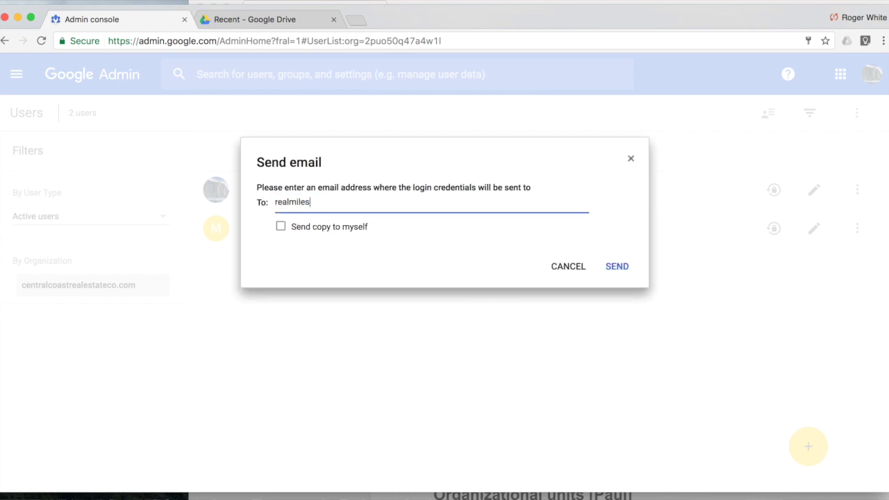
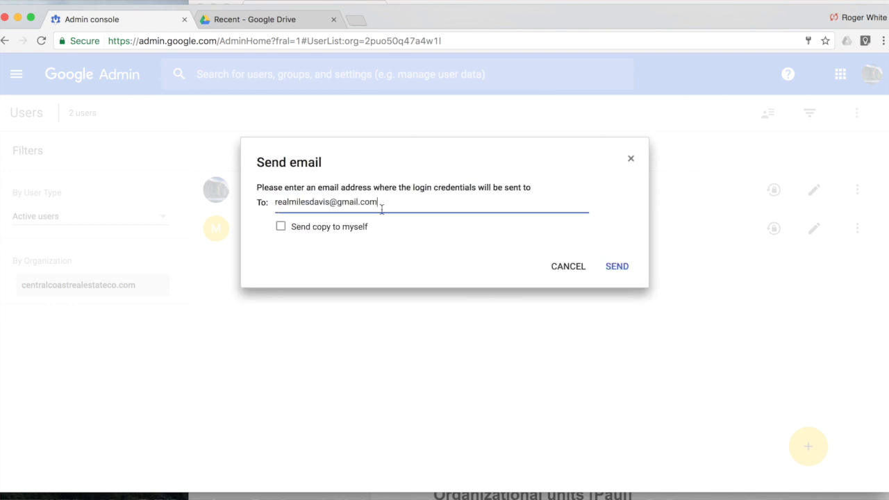
left_click(320, 230)
left_click(617, 266)
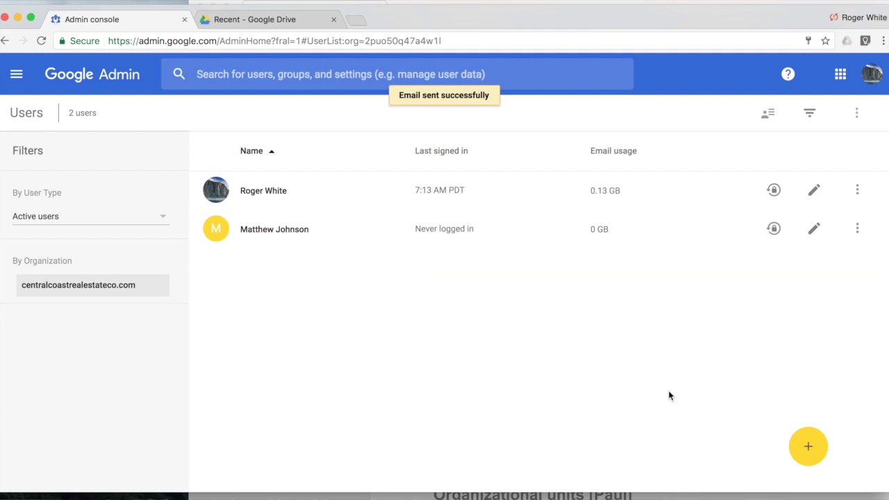
From Add multiple users, download a CSV pre-populated with existing users, then close the dialog.
mouse_move(813, 440)
left_click(808, 399)
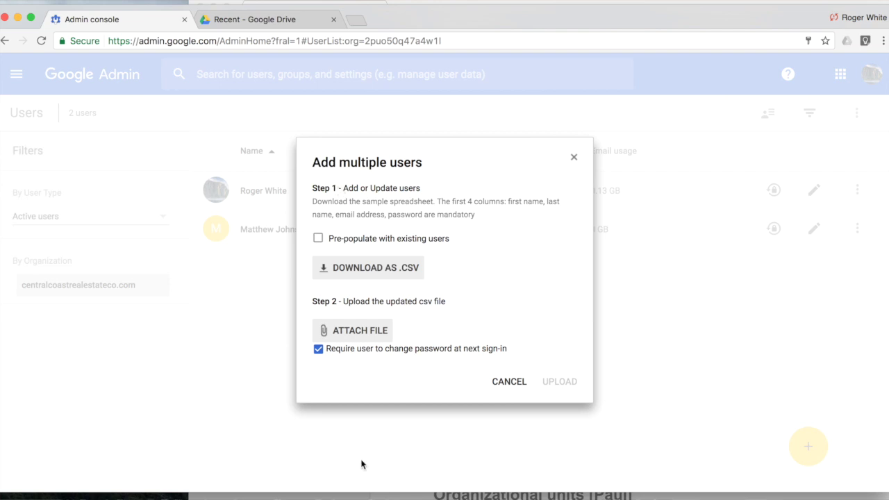
left_click(359, 242)
left_click(359, 271)
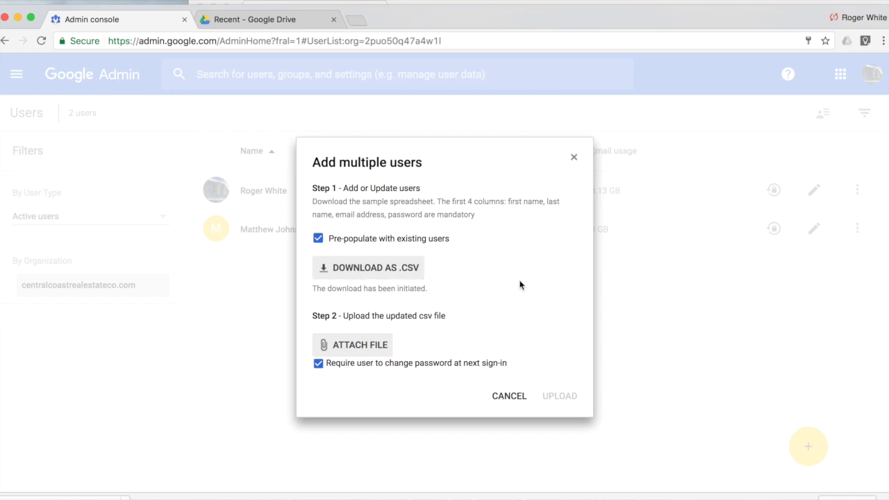
left_click(574, 158)
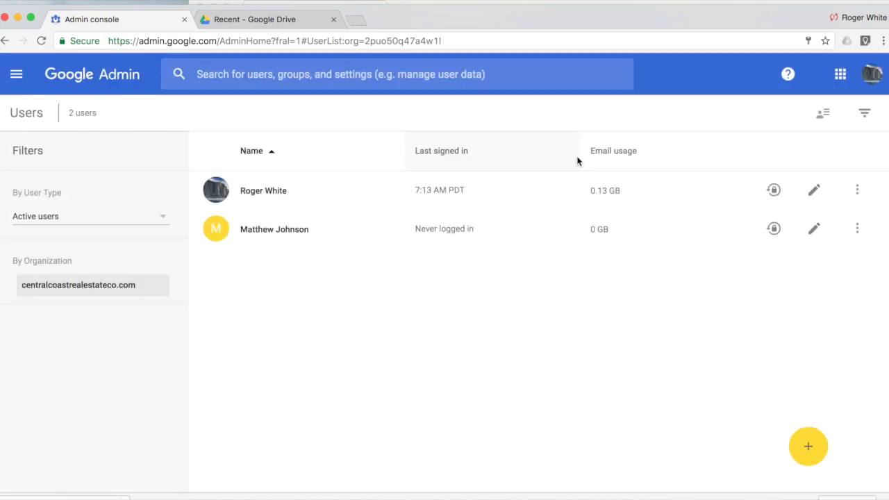
In Google Drive's Recent files, open the UserData CSV with Google Sheets.
left_click(291, 27)
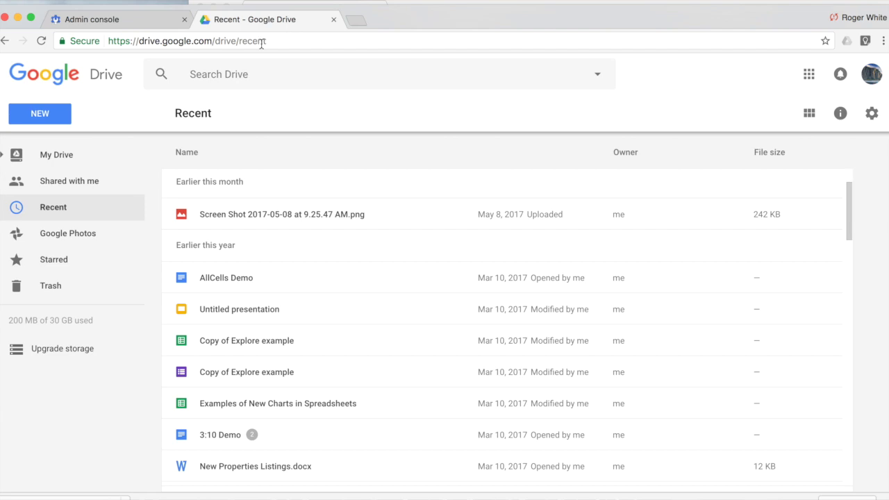
left_click(45, 181)
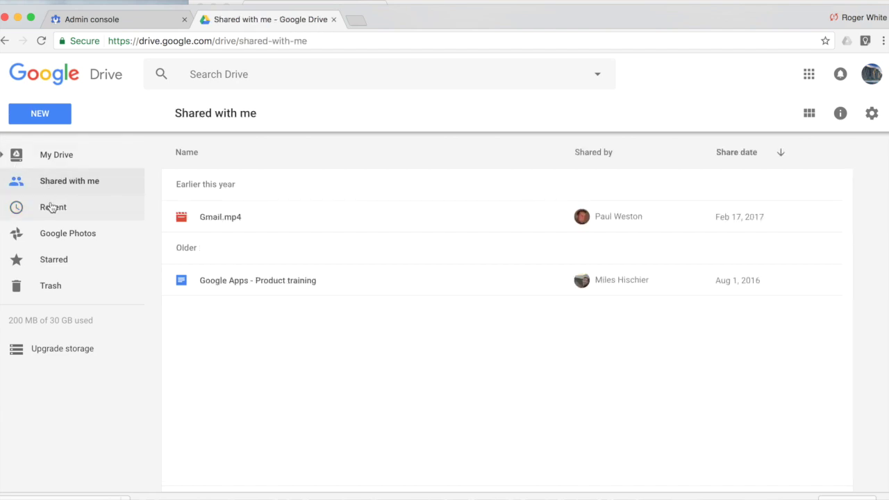
left_click(50, 202)
left_click(380, 222)
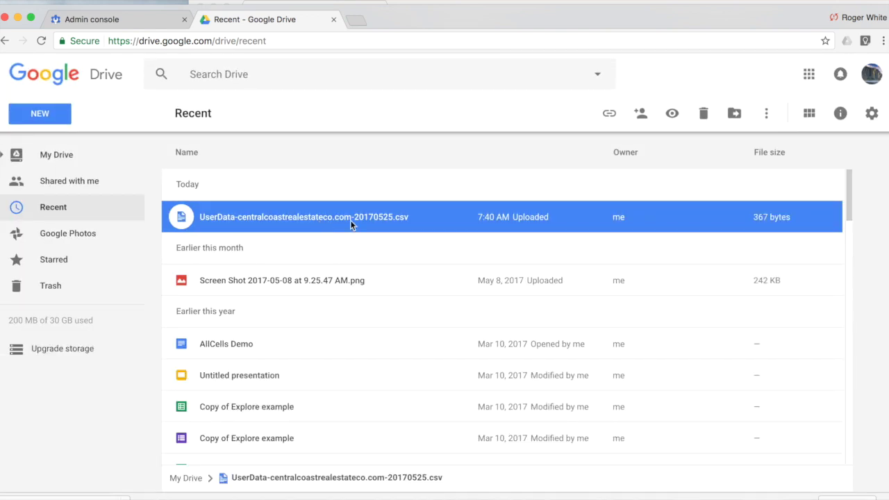
right_click(350, 220)
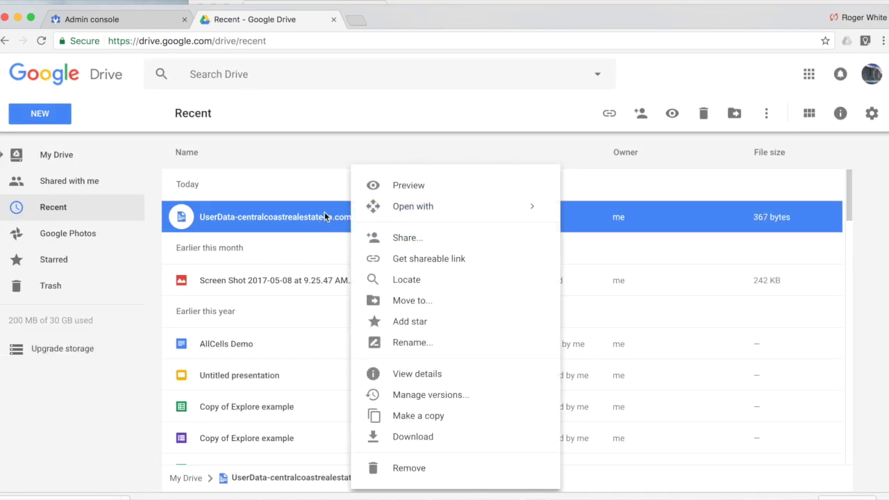
mouse_move(426, 206)
left_click(609, 238)
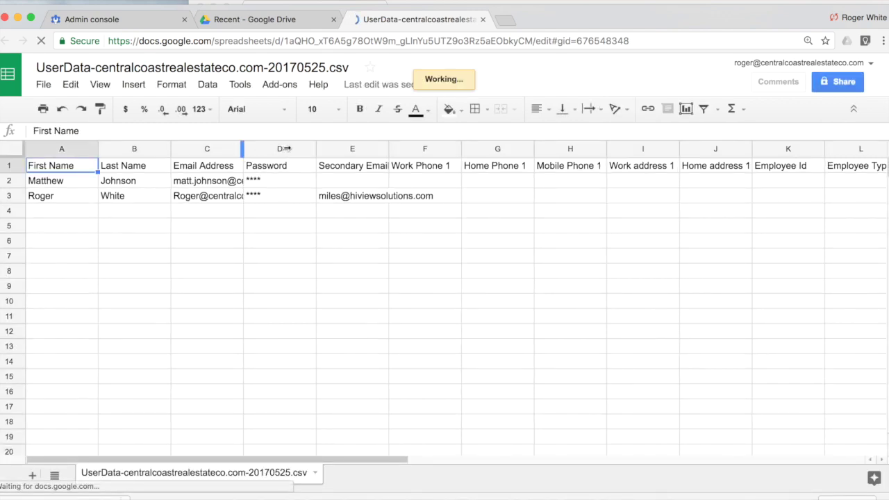
Widen the Email Address column and enter the new user's first and last name in row 4.
left_click_drag(284, 148, 403, 148)
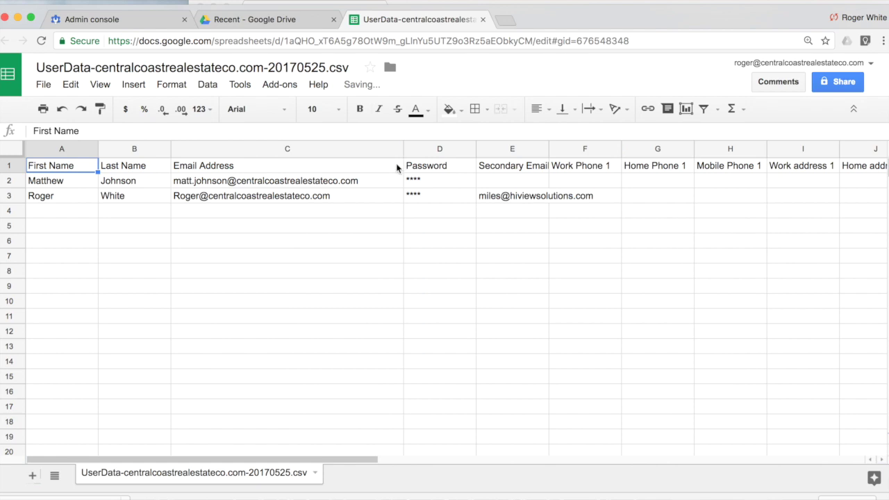
left_click(43, 211)
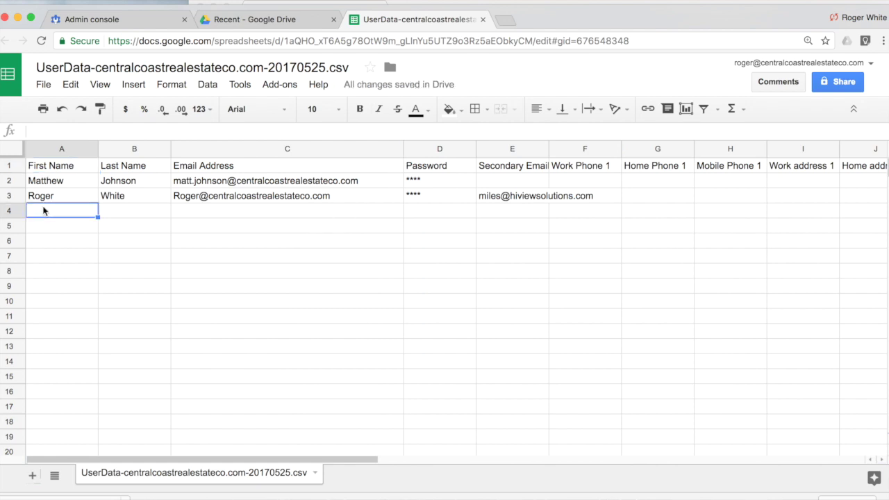
key("Tab")
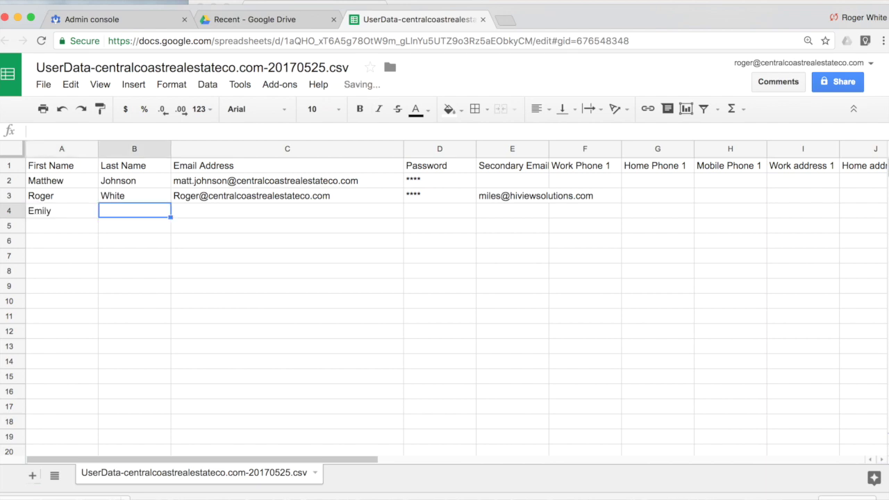
key("Tab")
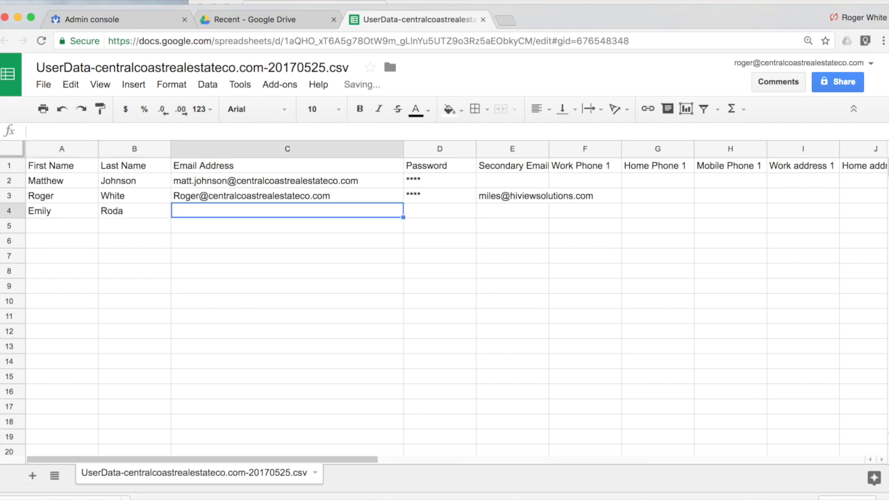
type("emily@")
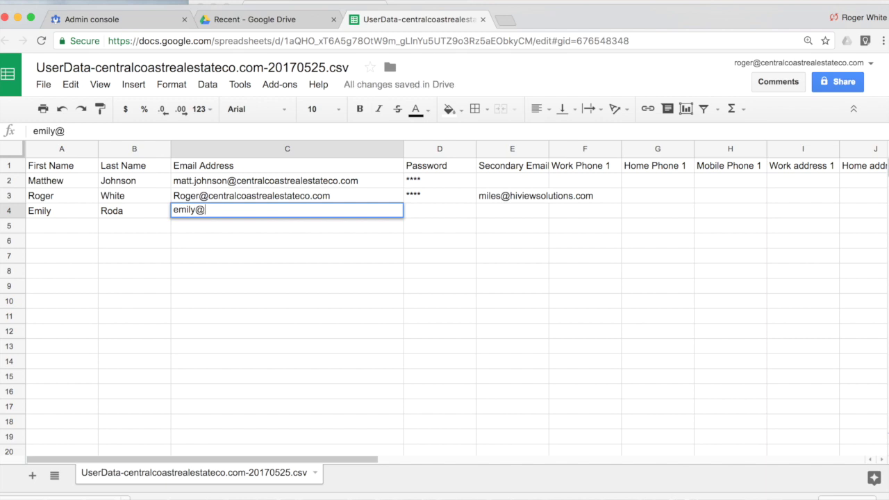
Complete the new user's email in C4 using the company domain copied from cell C3.
left_click(305, 200)
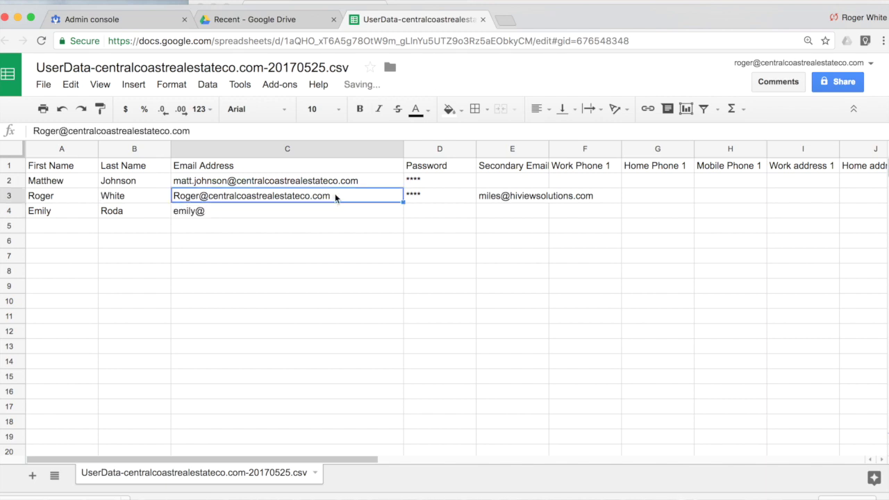
double_click(335, 198)
left_click_drag(335, 198, 207, 202)
key("ctrl+c")
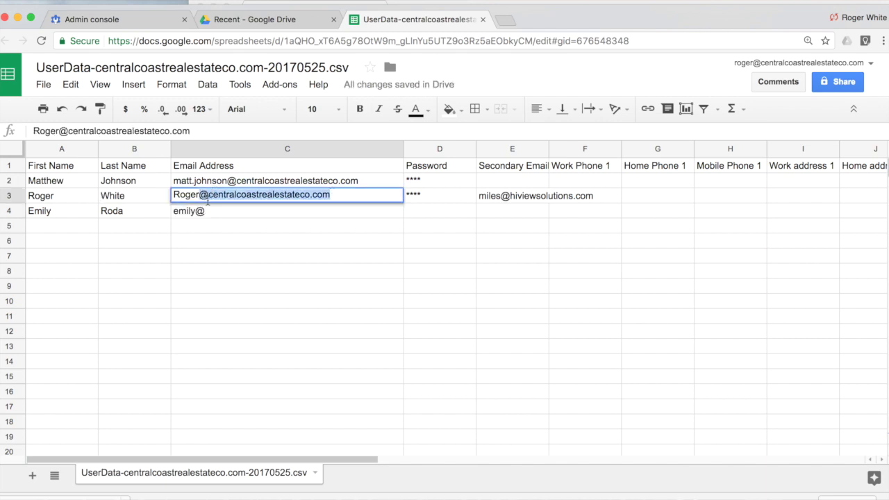
left_click(207, 209)
double_click(211, 209)
left_click(210, 209)
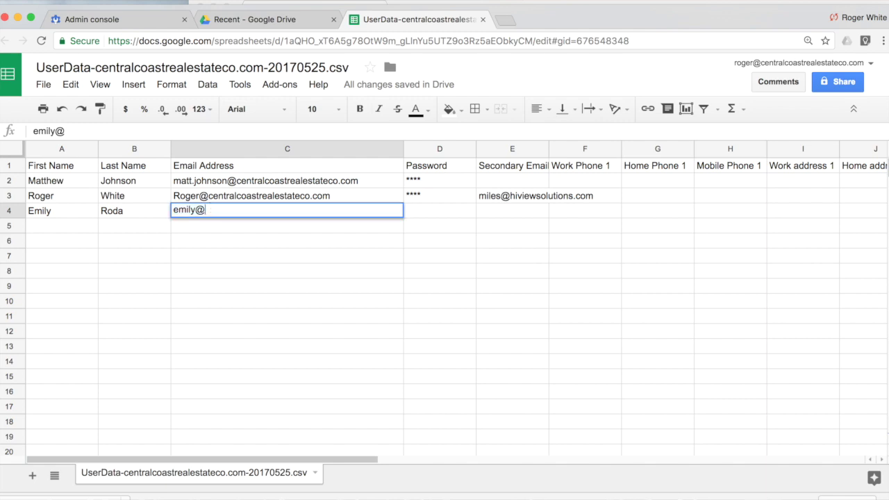
key("BackSpace")
key("ctrl+v")
key("Return")
key("Tab")
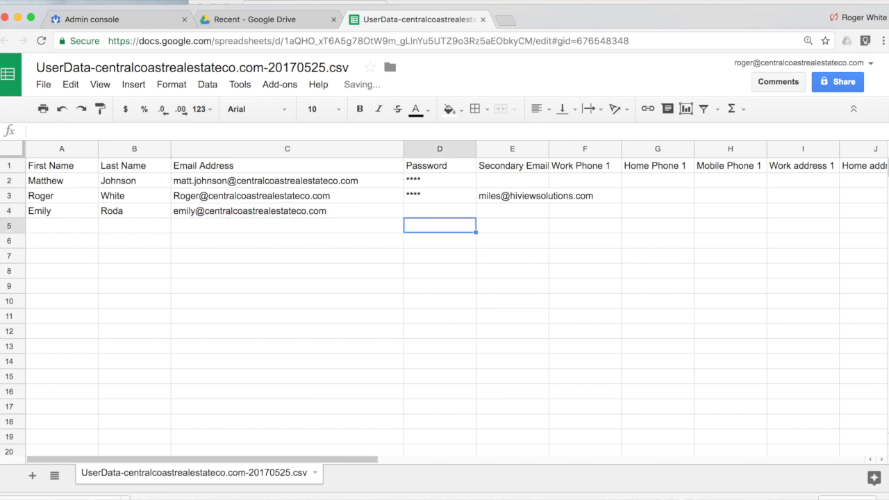
Enter the new user's password in cell D4.
left_click(439, 210)
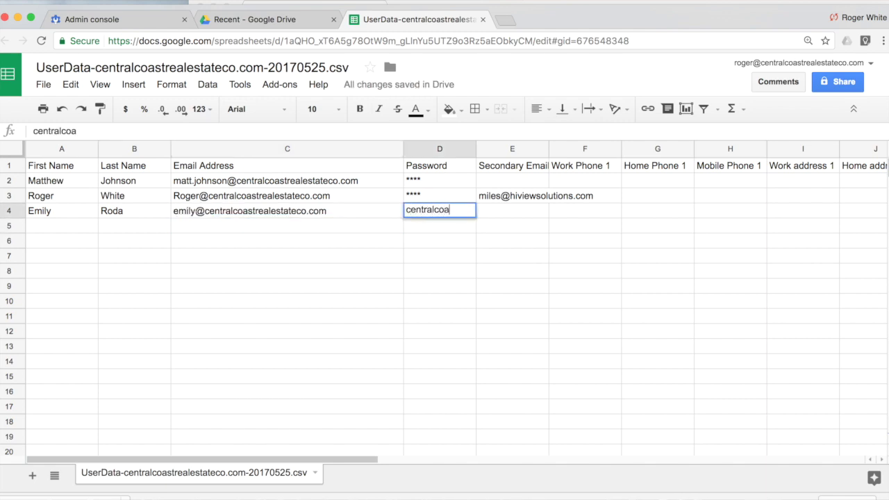
left_click(165, 276)
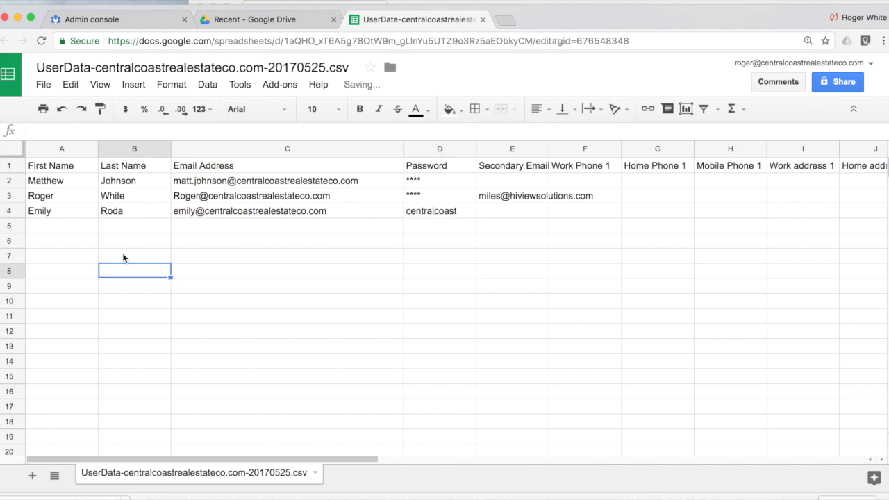
left_click(13, 195)
Delete rows 2–3 so only the new user's row remains under the headers.
left_click(14, 181, "shift")
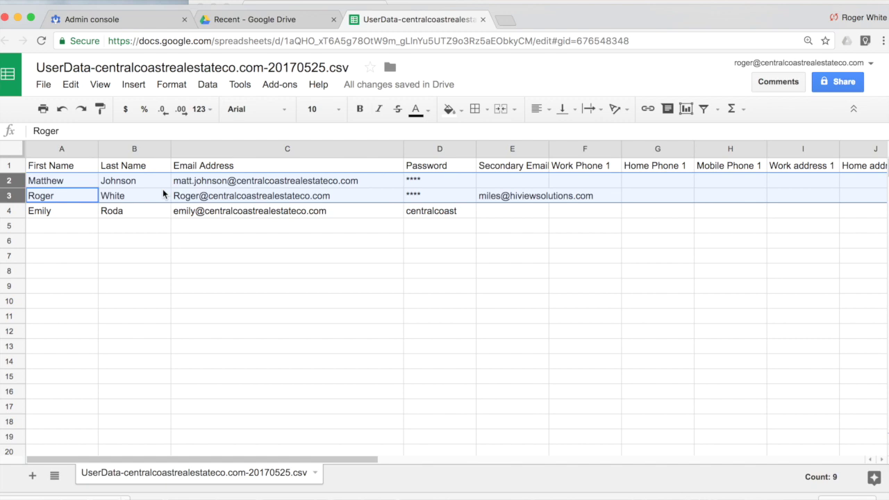
right_click(216, 190)
left_click(281, 325)
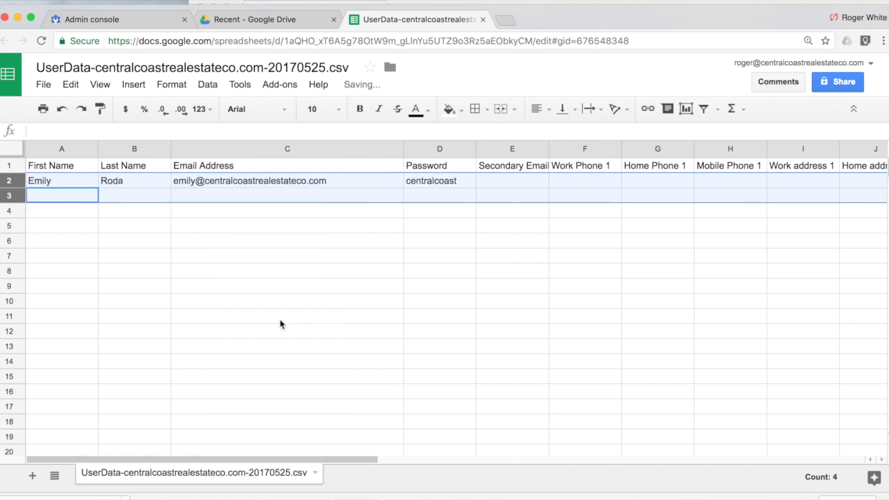
left_click(381, 232)
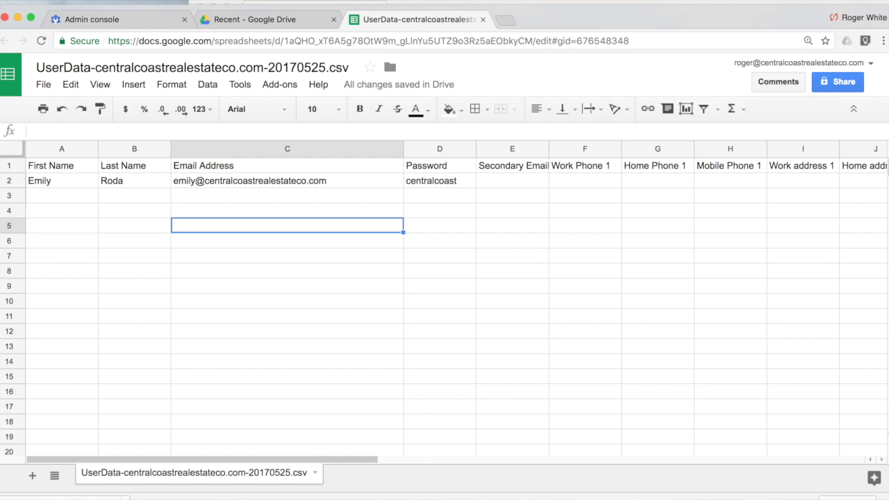
left_click(150, 275)
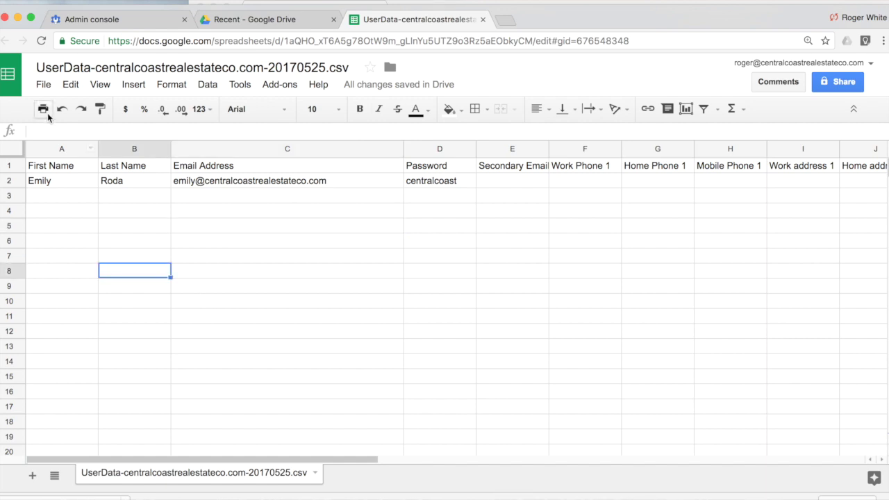
Download the sheet as a Comma-separated values file and return to the Admin console.
left_click(43, 85)
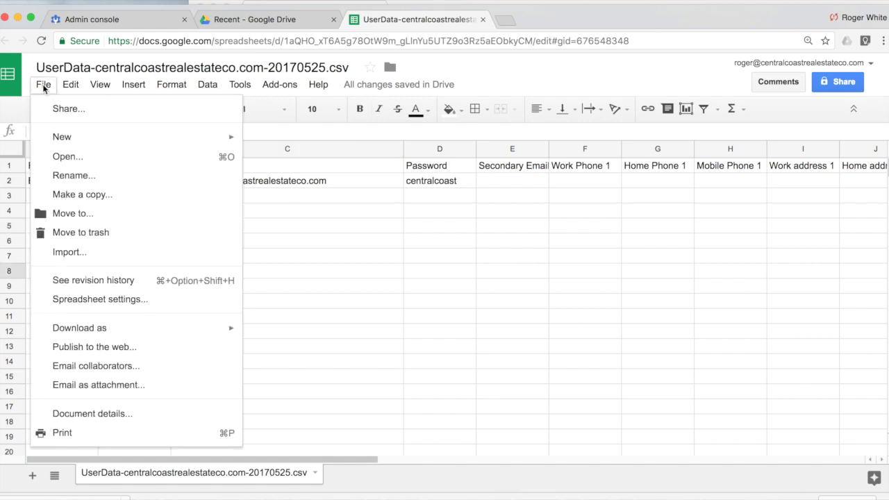
left_click(44, 85)
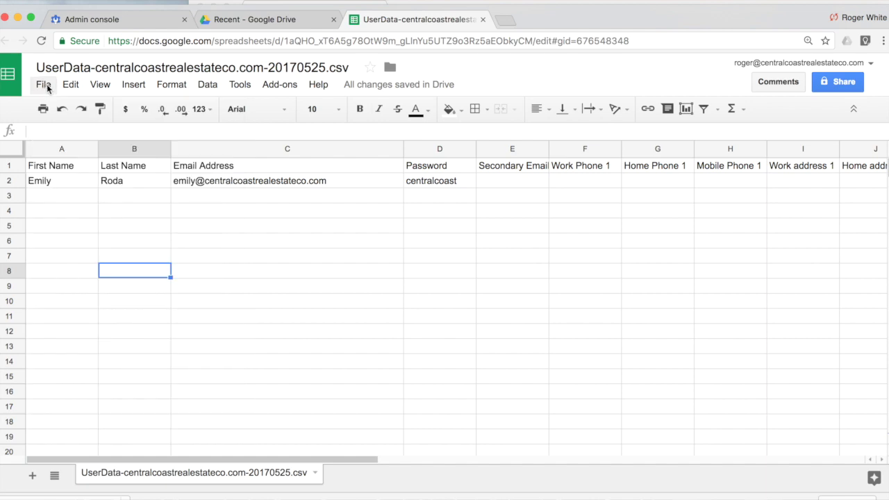
left_click(44, 85)
mouse_move(115, 337)
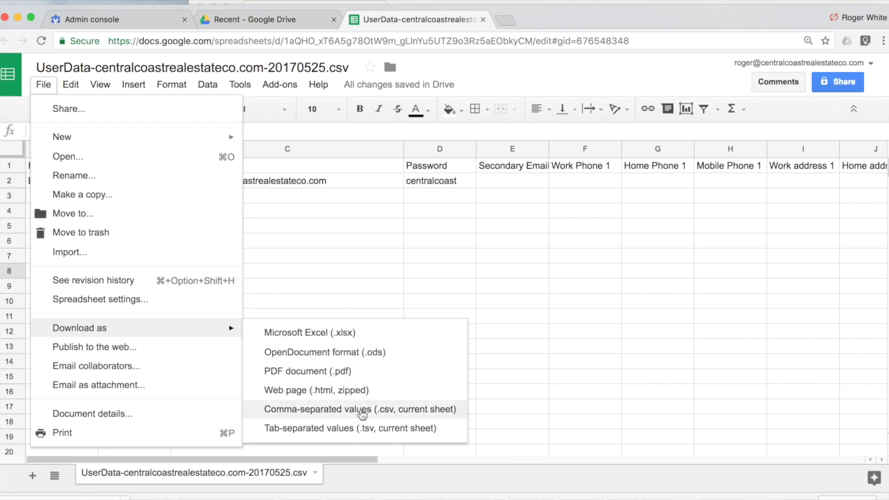
left_click(357, 411)
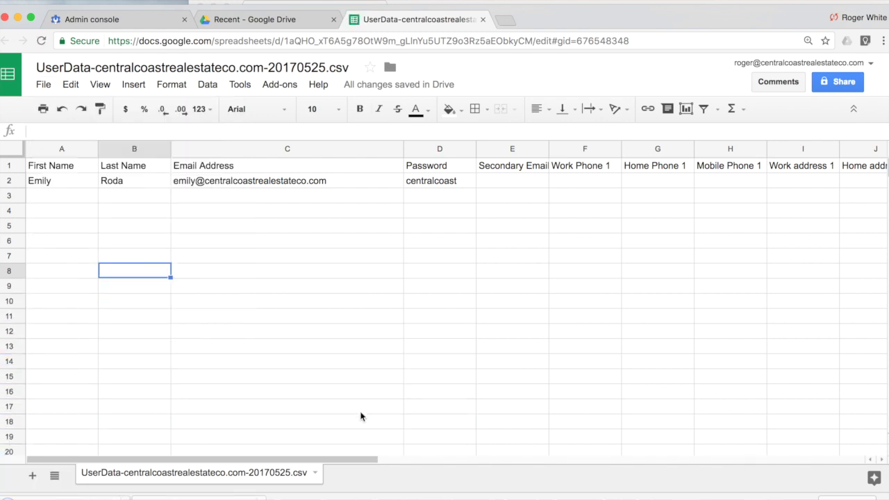
left_click(121, 20)
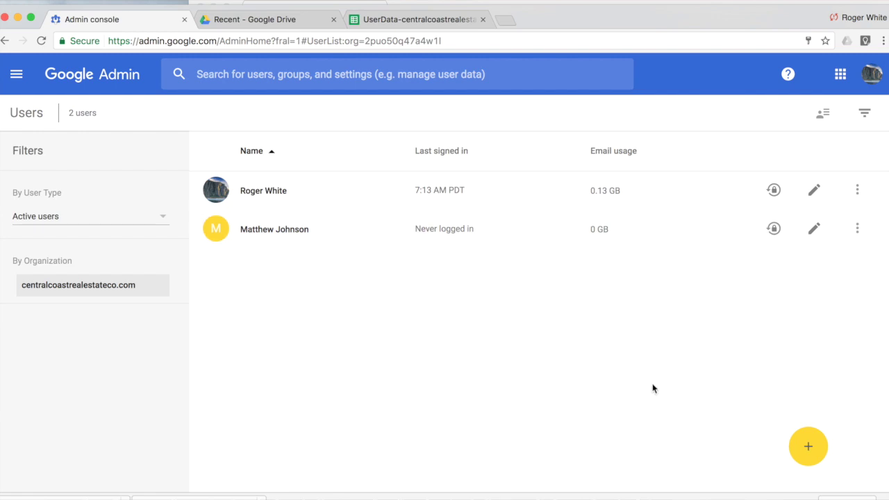
Attach and upload the edited UserData .csv through Add multiple users, adding one new user.
mouse_move(808, 443)
left_click(808, 397)
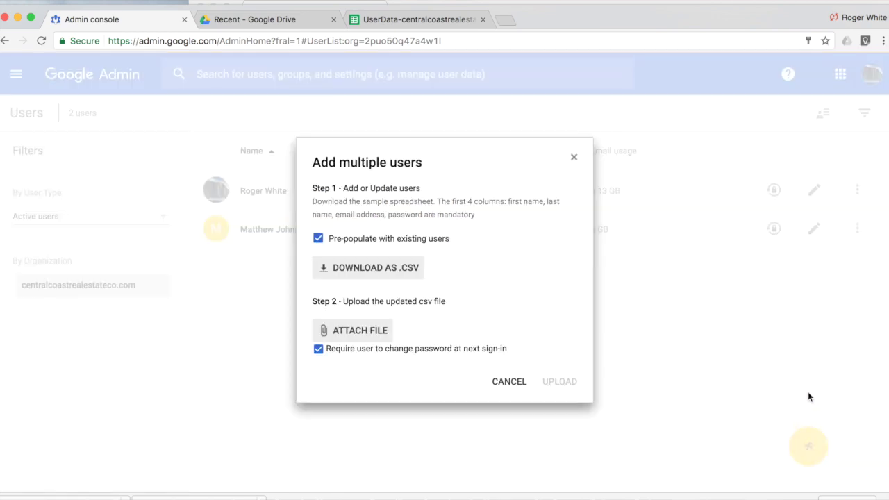
left_click(342, 332)
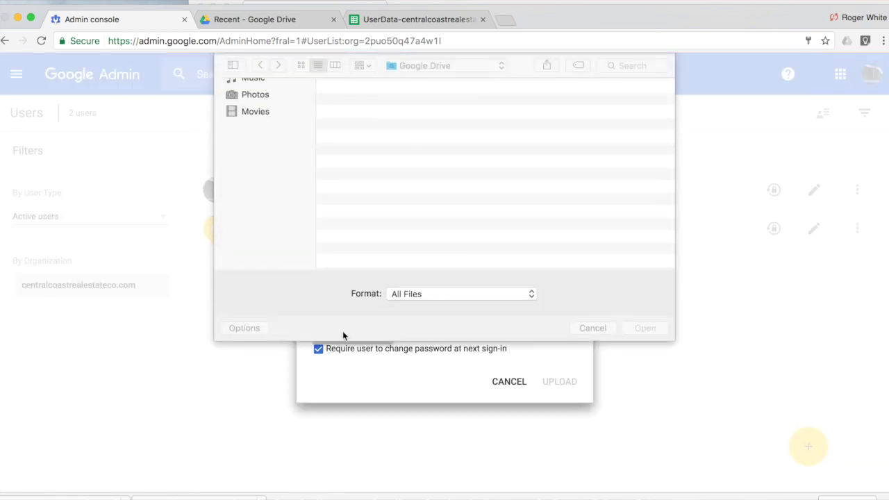
left_click(479, 108)
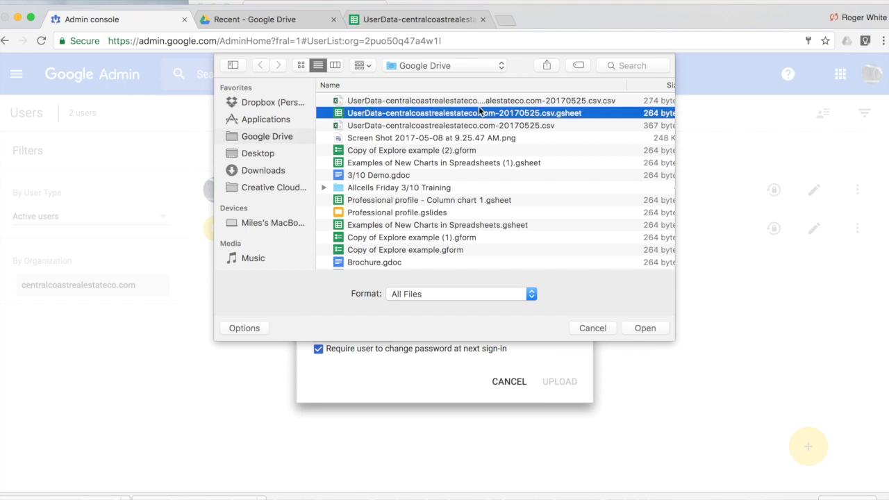
key("Up")
key("Down")
key("Up")
key("Return")
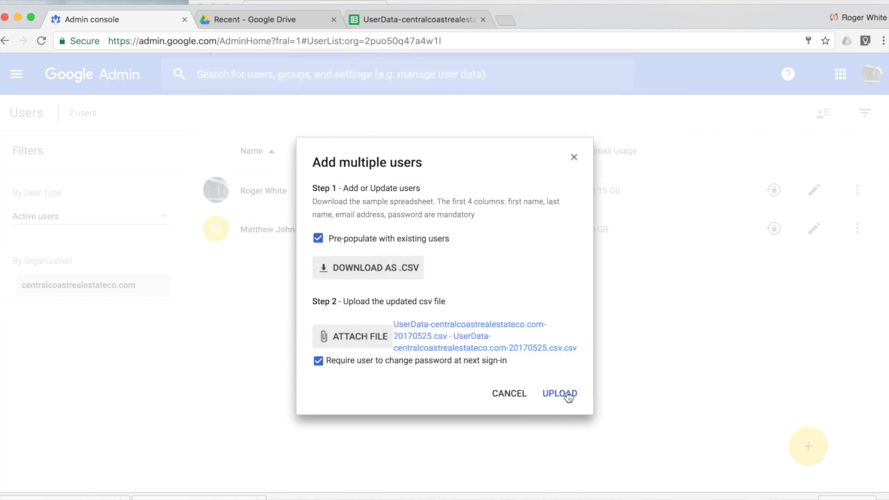
left_click(564, 393)
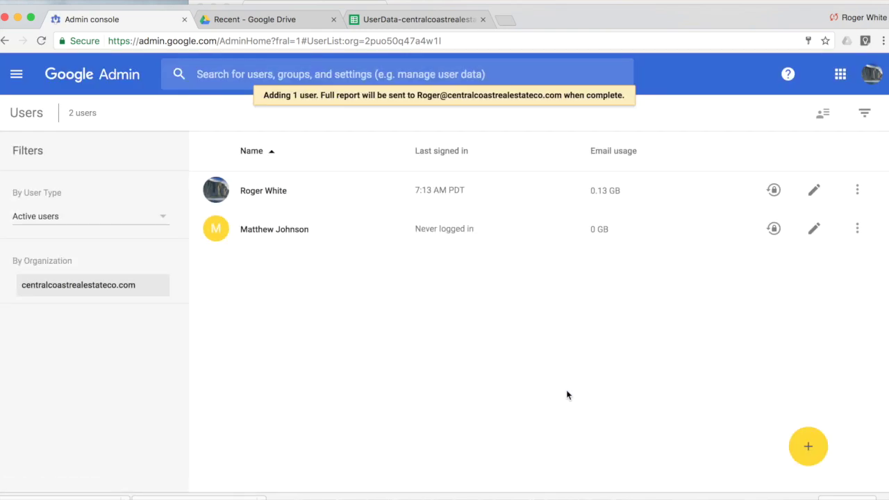
scroll(304, 115, "up", 3)
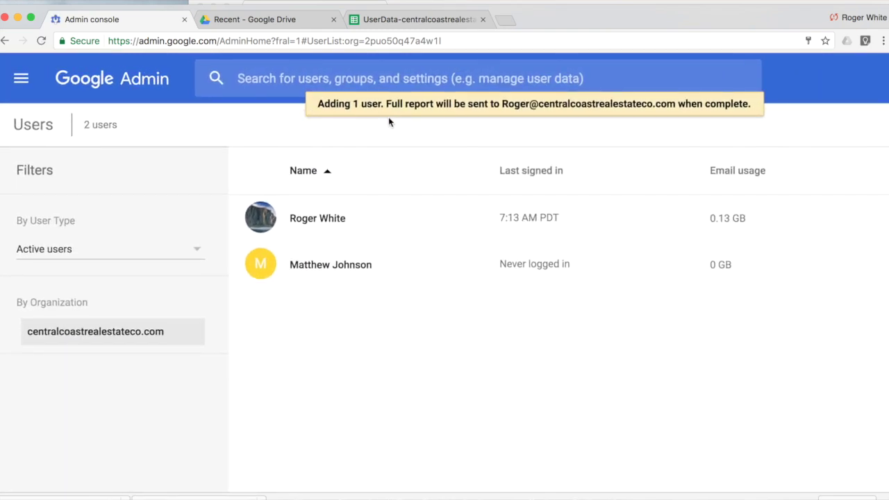
scroll(390, 114, "down", 3)
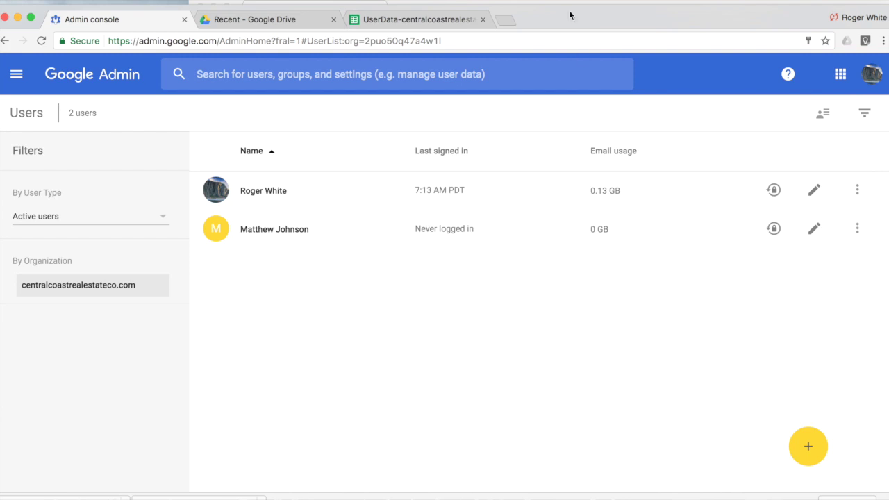
left_click(420, 20)
scroll(719, 213, "right", 5)
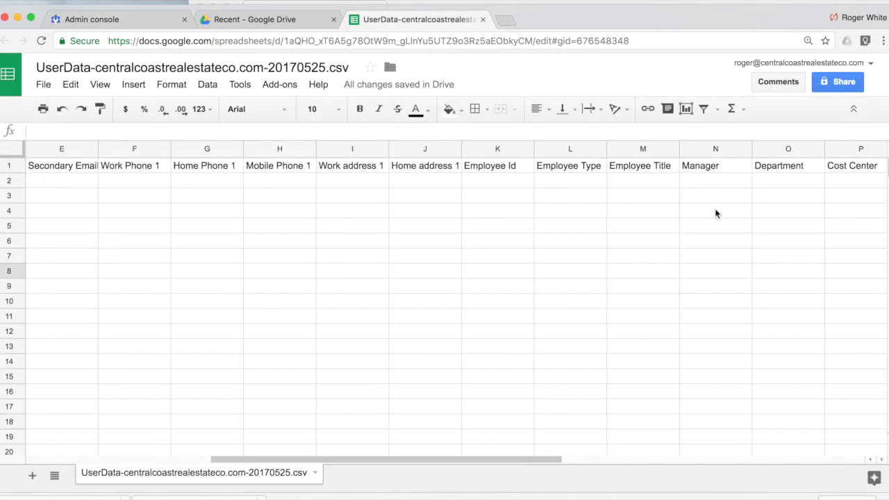
scroll(639, 203, "left", 5)
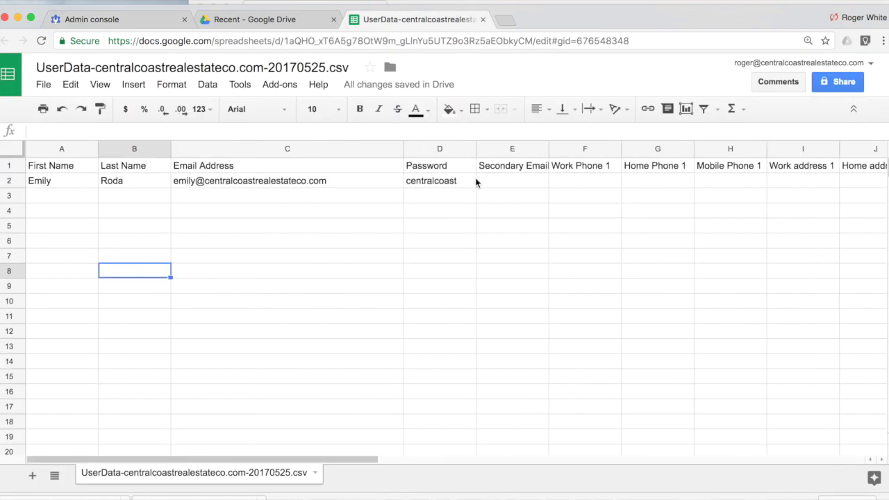
left_click(140, 20)
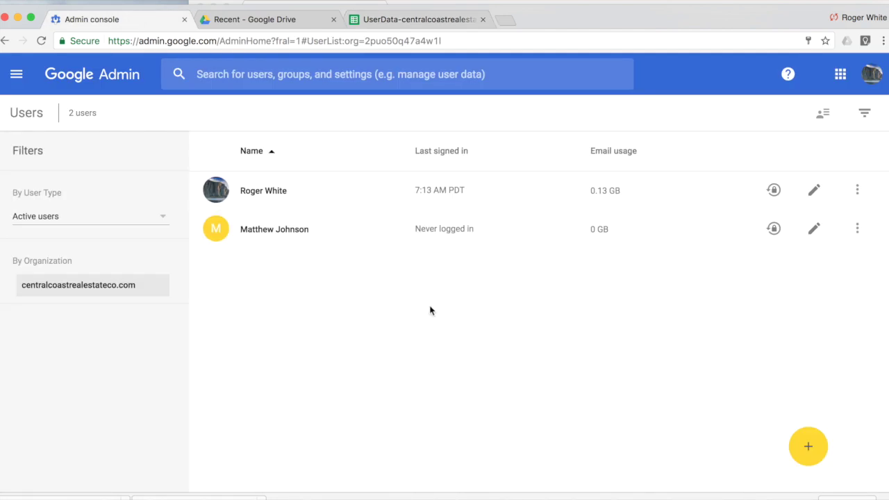